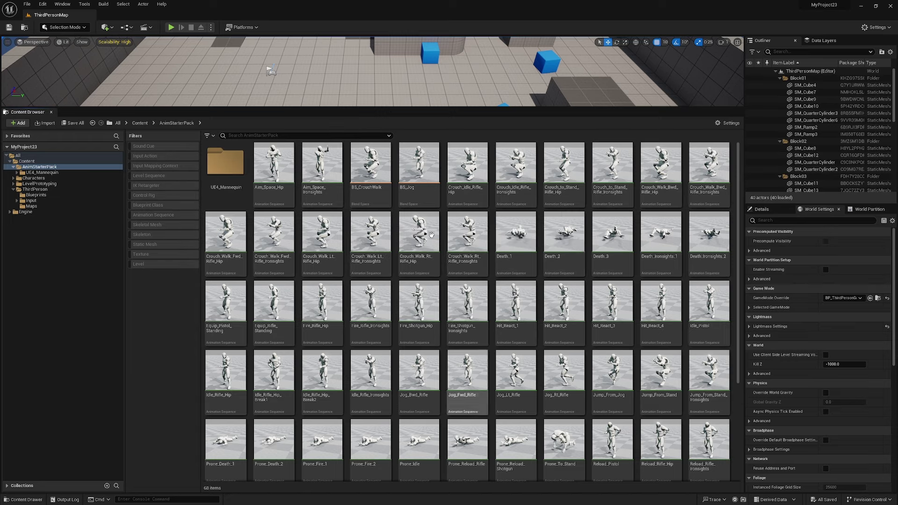
- Create a new folder named UE5 inside AnimStarterPack
{"action": "right_click", "coordinate": [251, 177]}
{"action": "left_click", "coordinate": [302, 220]}
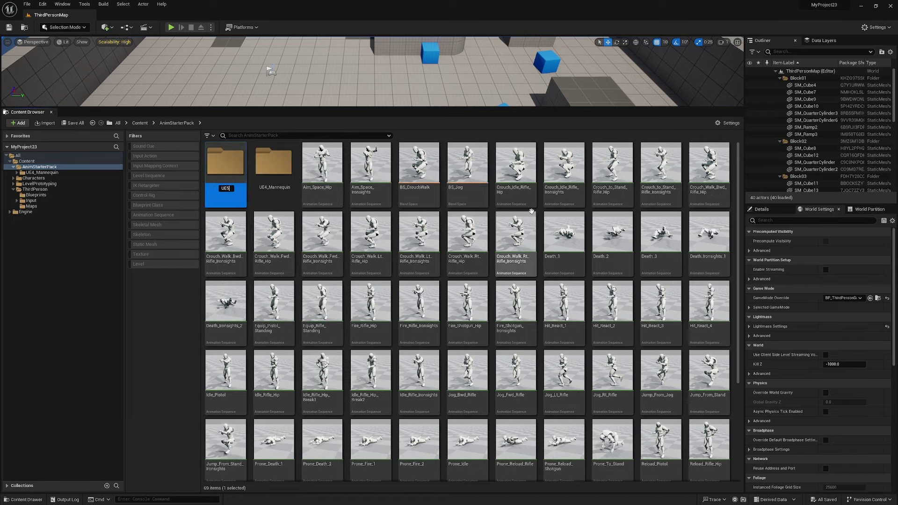
{"action": "key", "text": "Return"}
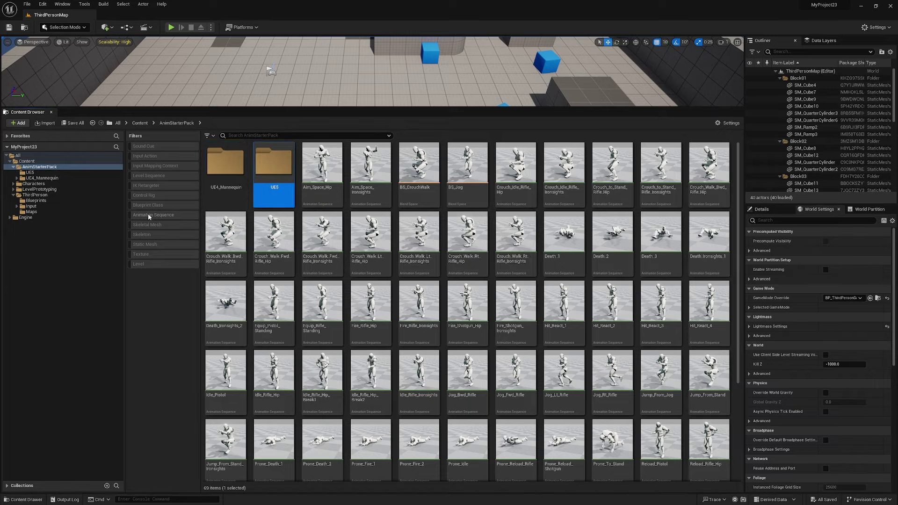
- Filter to Animation Sequence assets, select all 62, and bring up Retarget Animation Assets
{"action": "left_click", "coordinate": [153, 215]}
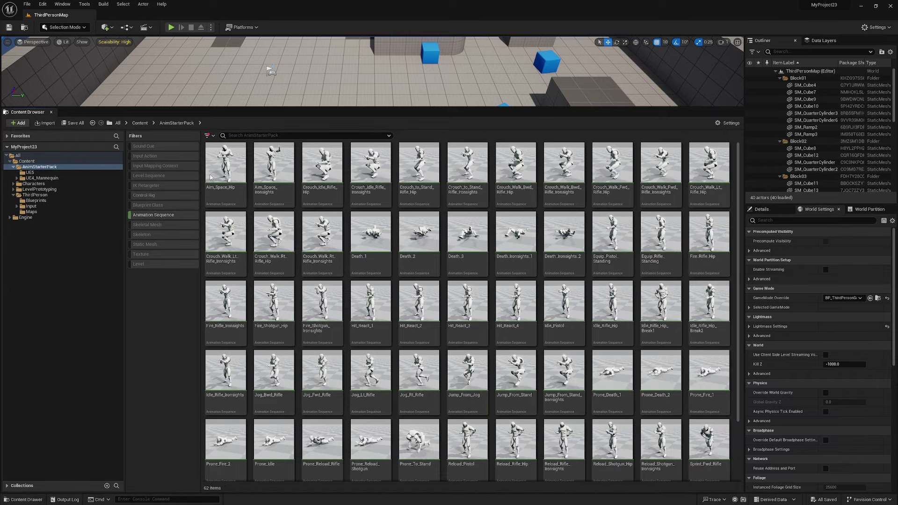
{"action": "left_click", "coordinate": [207, 136]}
{"action": "mouse_move", "coordinate": [240, 260]}
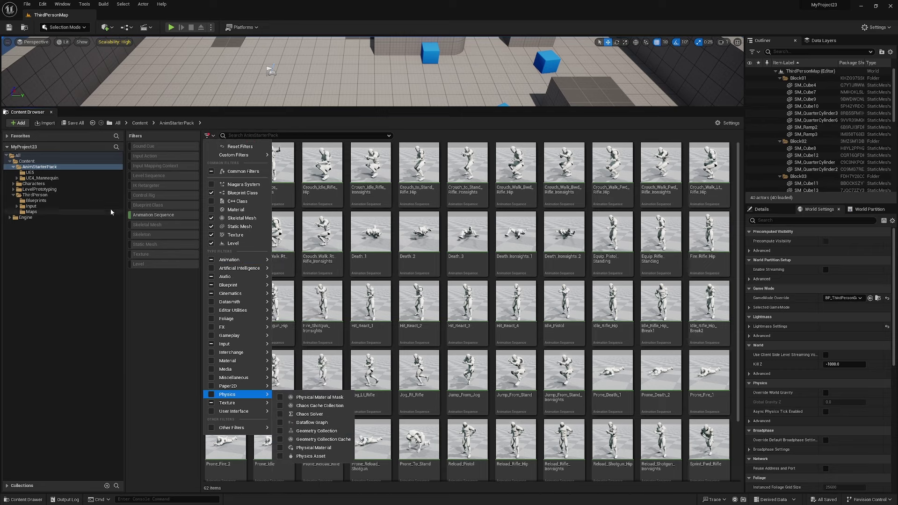
{"action": "left_click", "coordinate": [468, 240]}
{"action": "left_click", "coordinate": [471, 247]}
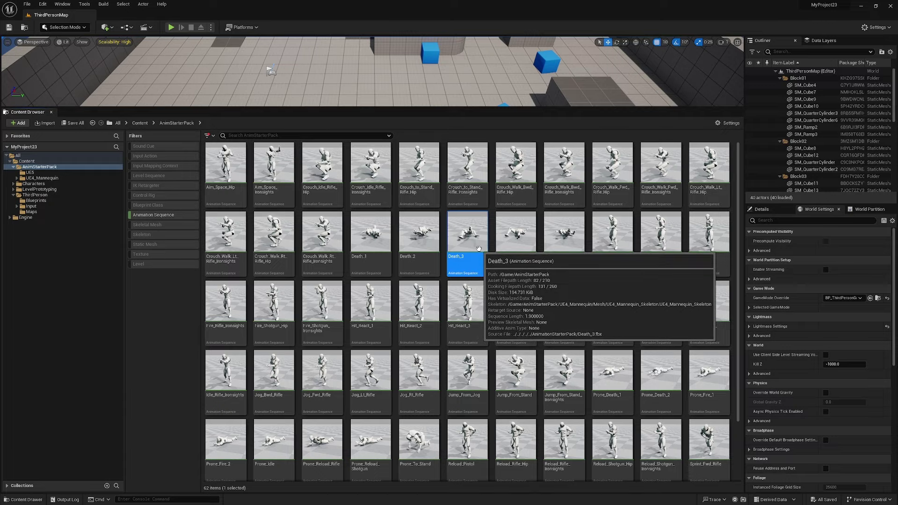
{"action": "key", "text": "ctrl+a"}
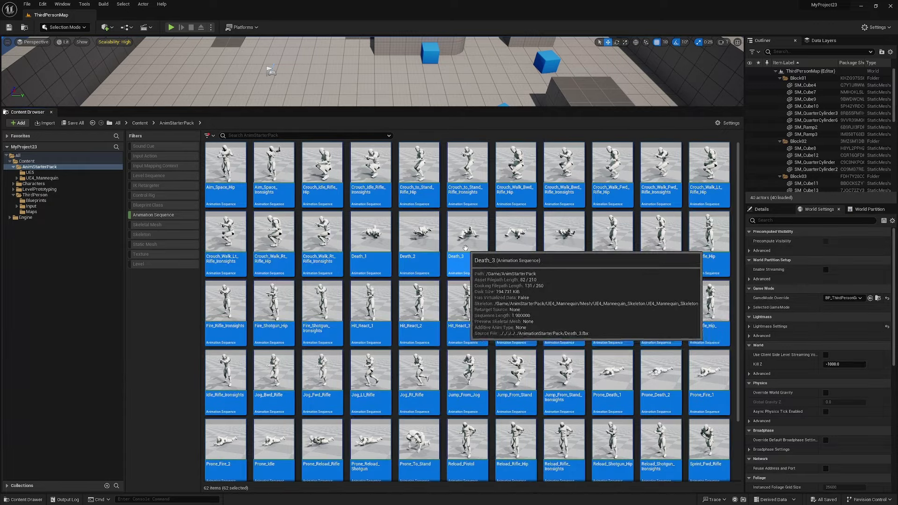
{"action": "right_click", "coordinate": [466, 251]}
{"action": "mouse_move", "coordinate": [509, 295]}
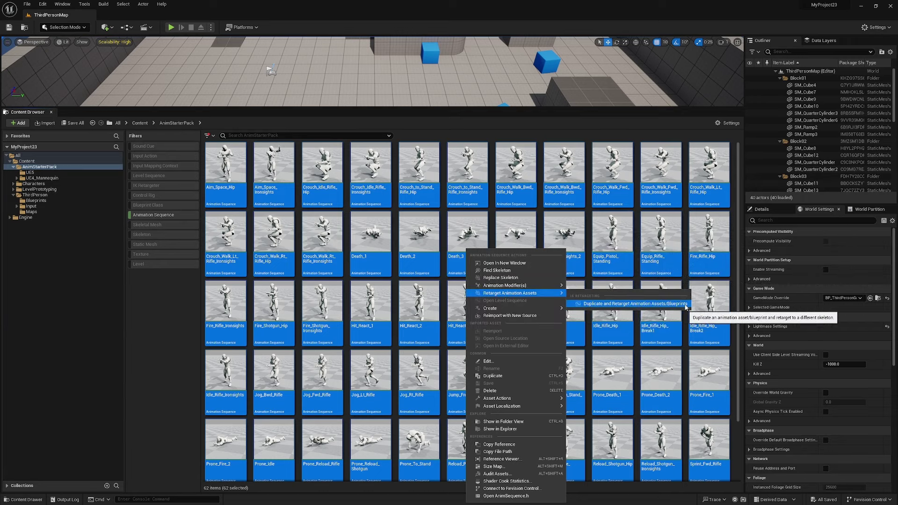
- In Duplicate and Retarget, choose RTG_UE4Manny_UE5Manny and output folder AnimStarterPack/UE5
{"action": "left_click", "coordinate": [645, 304]}
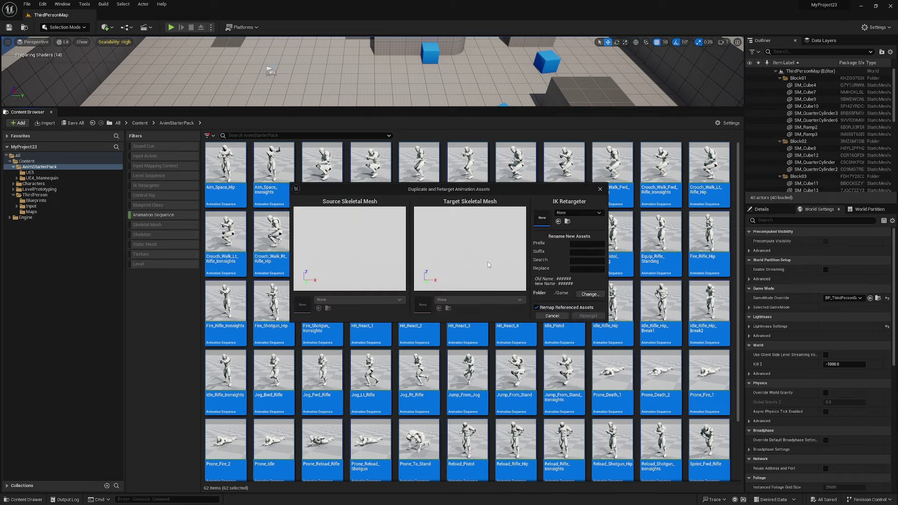
{"action": "left_click", "coordinate": [576, 214]}
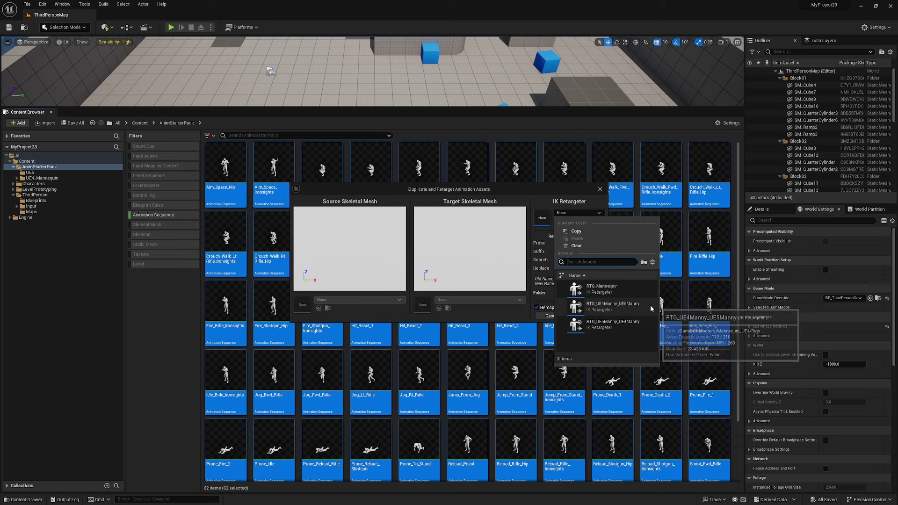
{"action": "left_click", "coordinate": [611, 311]}
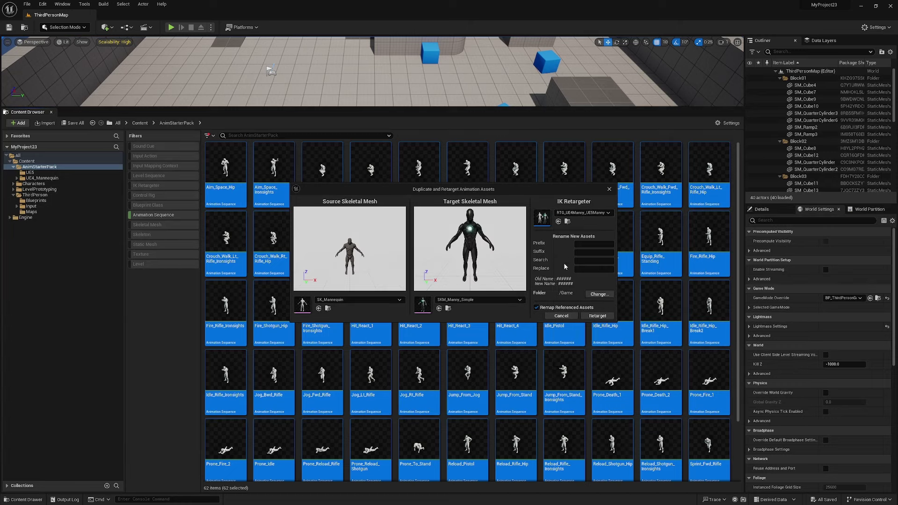
{"action": "left_click", "coordinate": [599, 295]}
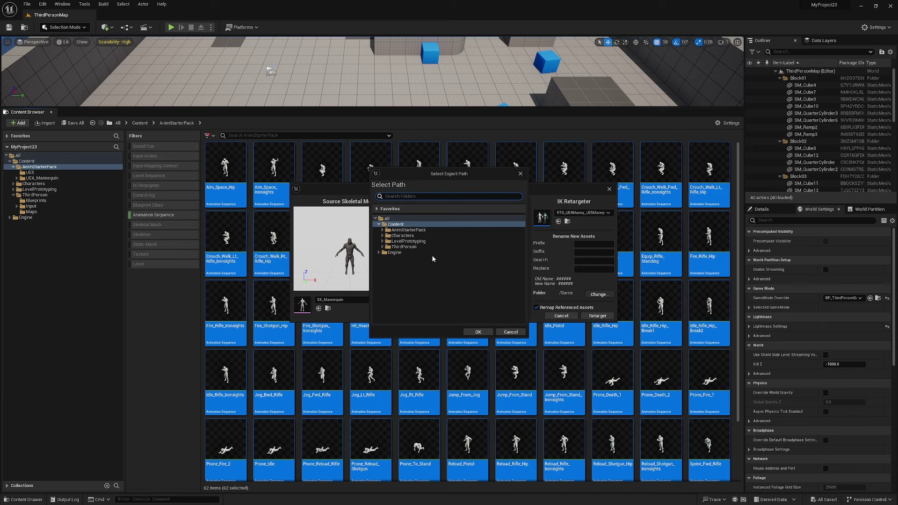
{"action": "left_click", "coordinate": [383, 230]}
{"action": "left_click", "coordinate": [399, 235]}
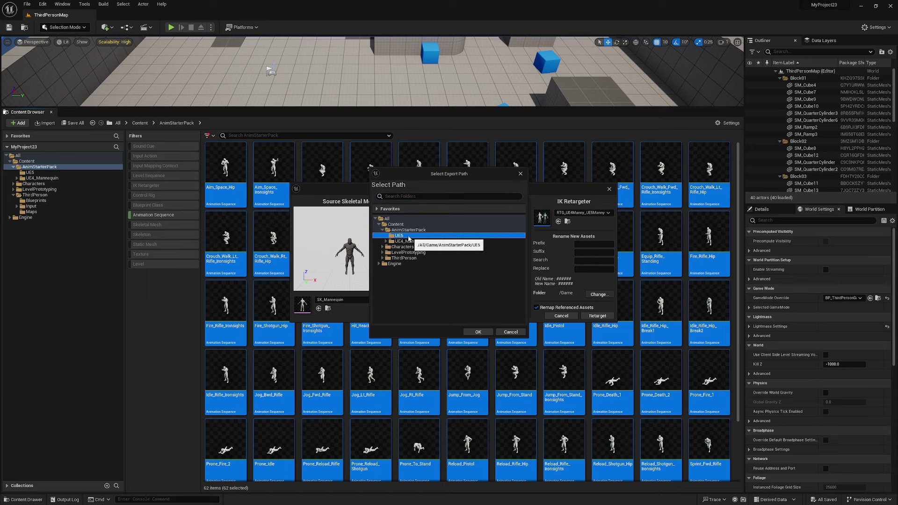
{"action": "left_click", "coordinate": [478, 332]}
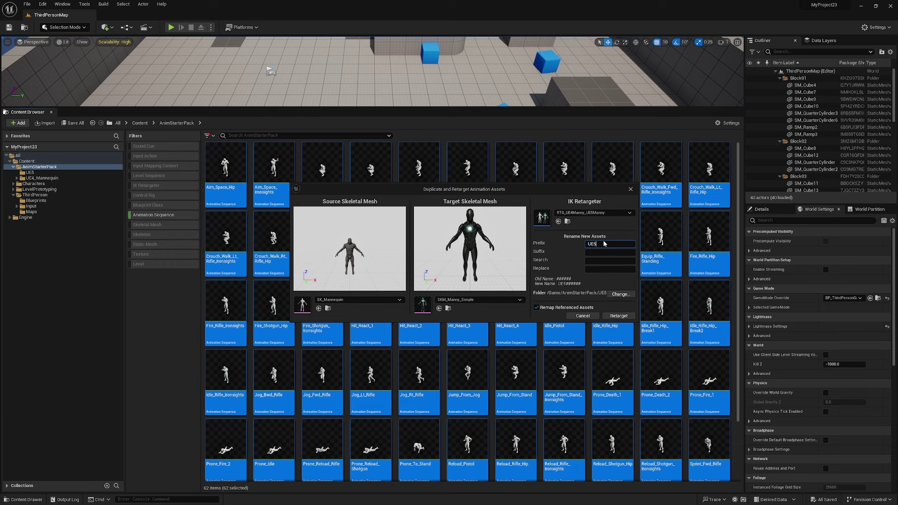
- Add the prefix UE5_ and retarget the animations
{"action": "left_click", "coordinate": [604, 243]}
{"action": "type", "text": "UE5_"}
{"action": "left_click", "coordinate": [618, 316]}
{"action": "left_click", "coordinate": [489, 278]}
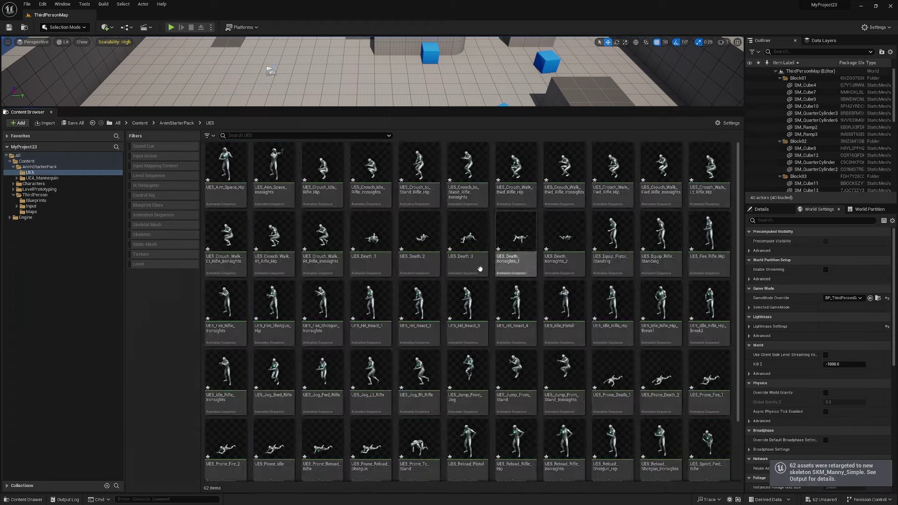
- Open the ThirdPerson content folder from the Content Browser tree
{"action": "scroll", "coordinate": [485, 291], "scroll_direction": "down", "scroll_amount": 1}
{"action": "scroll", "coordinate": [485, 290], "scroll_direction": "up", "scroll_amount": 1}
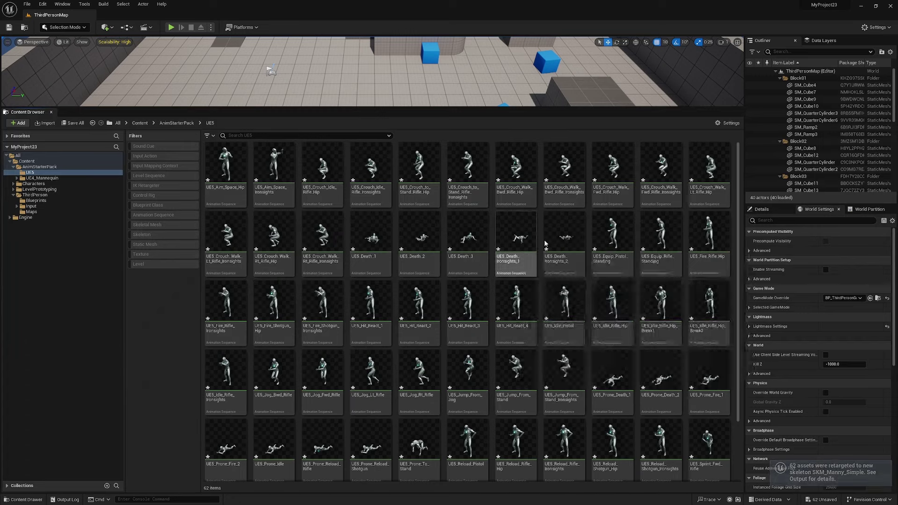
{"action": "mouse_move", "coordinate": [503, 377]}
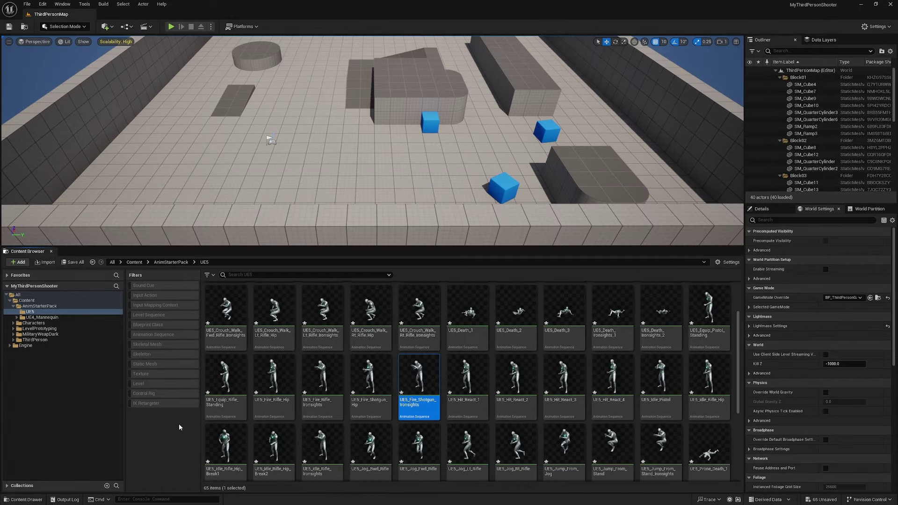
{"action": "left_click", "coordinate": [41, 340]}
- Open BP_ThirdPersonCharacter from the Blueprints folder, dock it, and show its viewport
{"action": "double_click", "coordinate": [223, 303]}
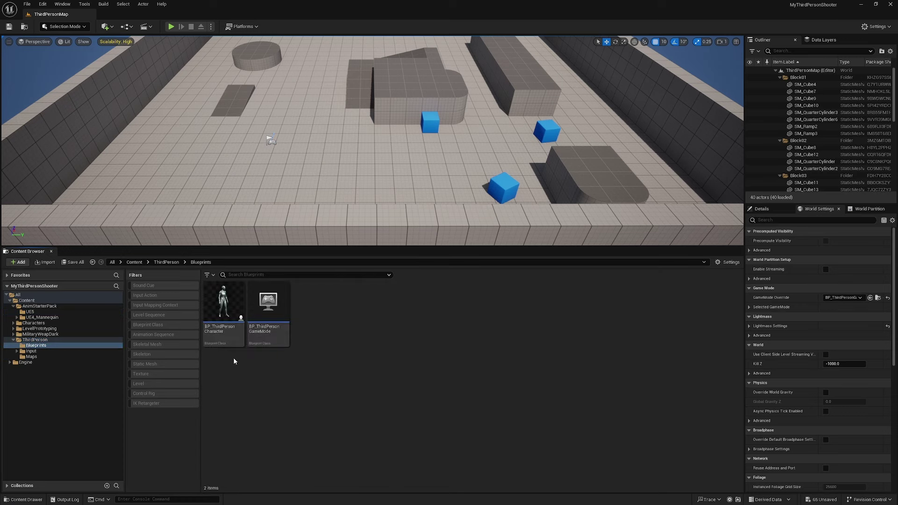
{"action": "double_click", "coordinate": [228, 319]}
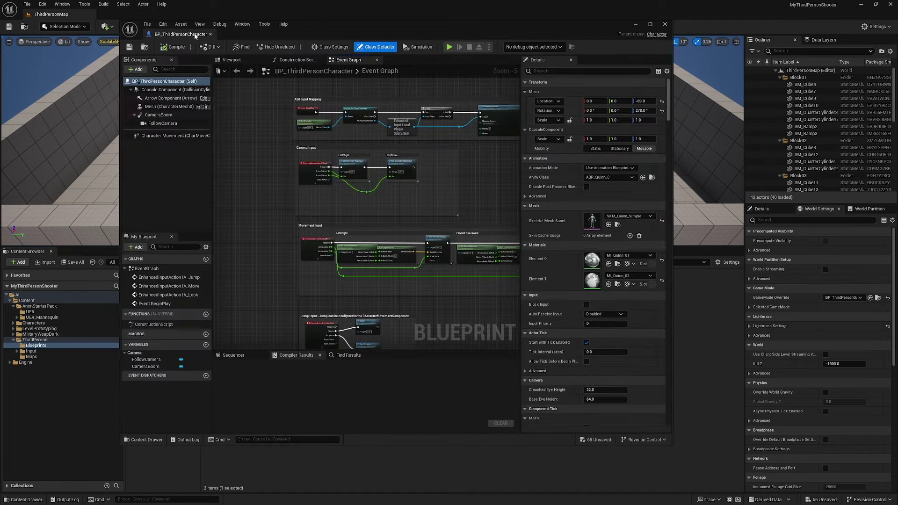
{"action": "left_click_drag", "start_coordinate": [195, 34], "coordinate": [167, 16]}
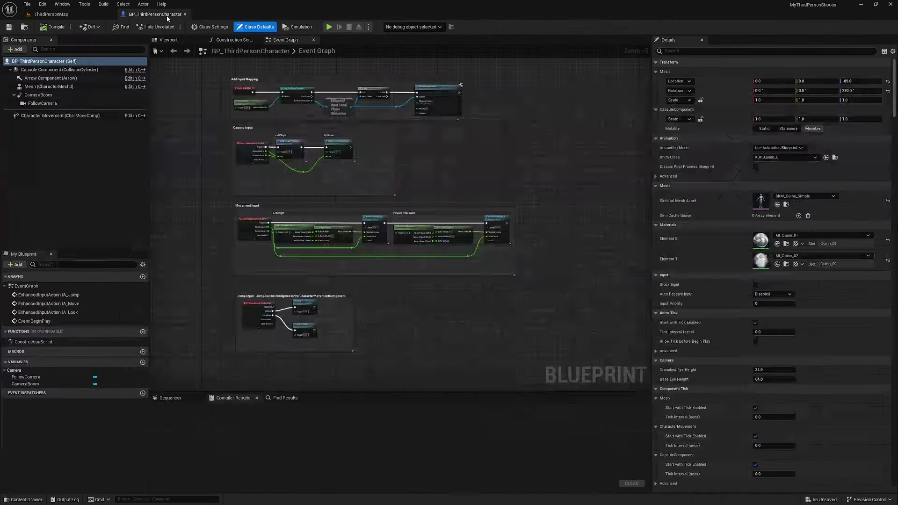
{"action": "right_click_drag", "start_coordinate": [405, 217], "coordinate": [405, 209]}
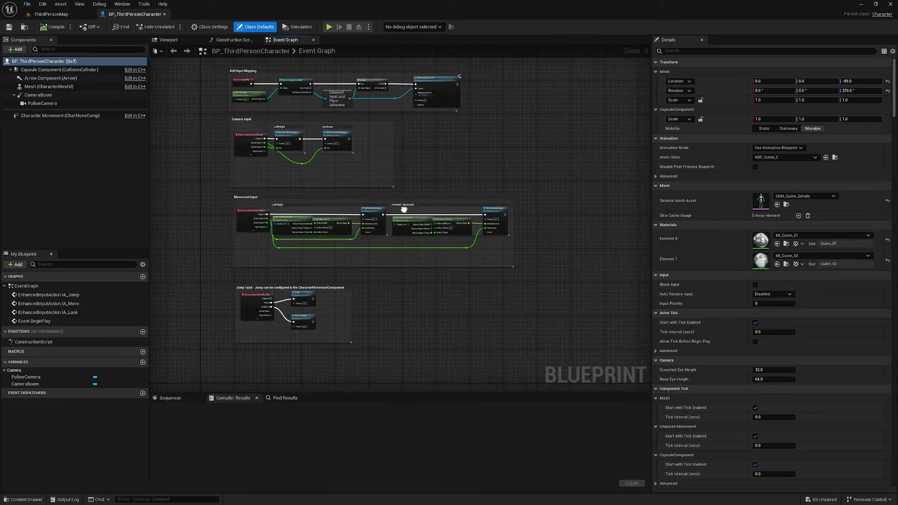
{"action": "left_click", "coordinate": [169, 40]}
- Play the level, run the character around, then stop the session with Esc
{"action": "key", "text": "alt+p"}
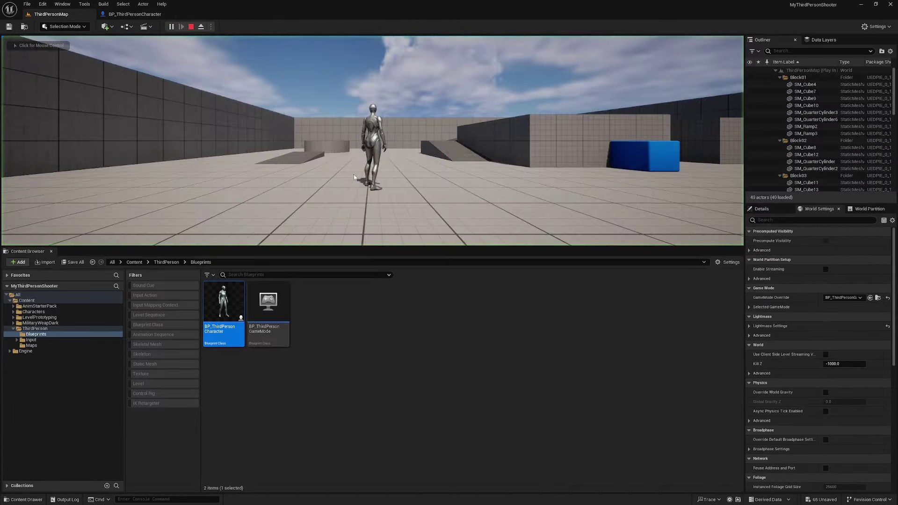
{"action": "left_click", "coordinate": [355, 171]}
{"action": "key", "text": "w"}
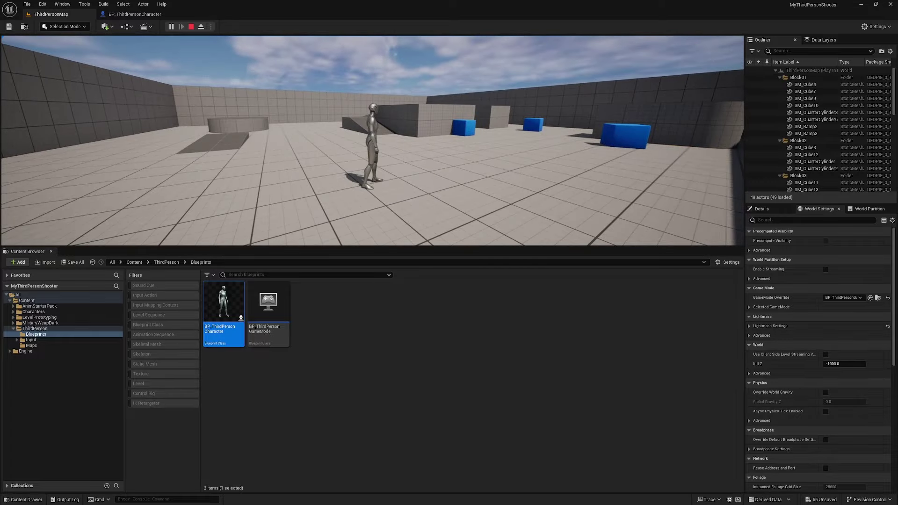
{"action": "key", "text": "Escape"}
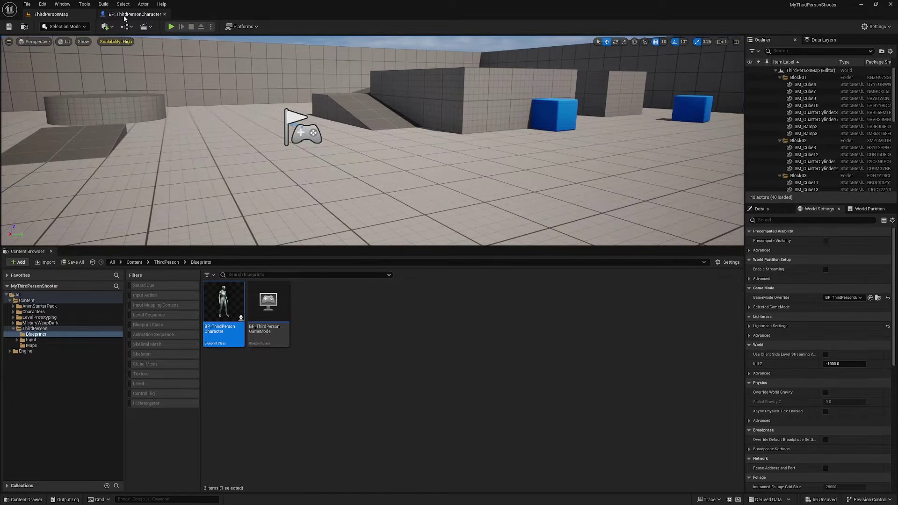
- Disable Orient Rotation to Movement and enable Use Controller Rotation Yaw on BP_ThirdPersonCharacter
{"action": "left_click", "coordinate": [133, 15]}
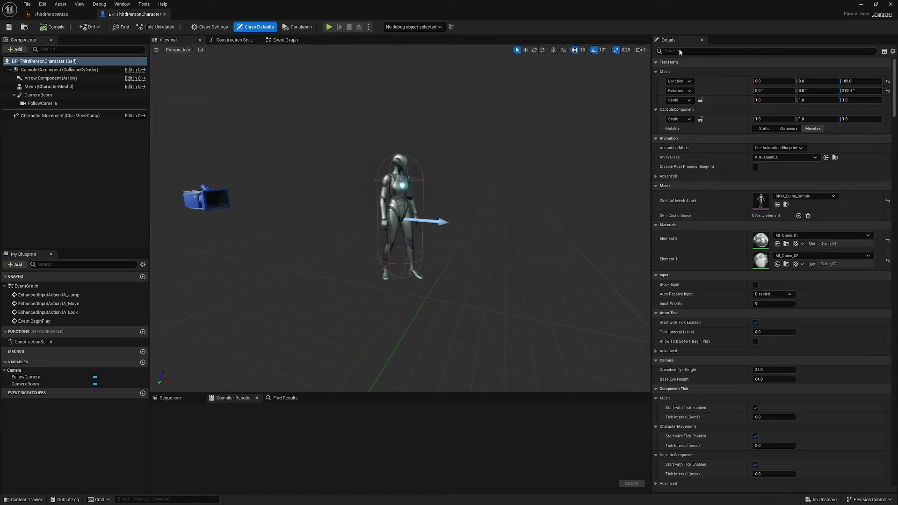
{"action": "type", "text": "orient"}
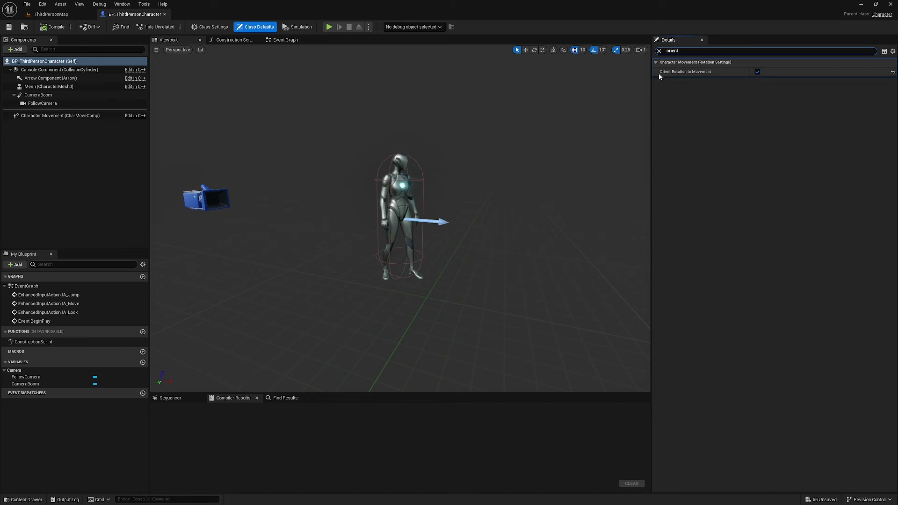
{"action": "left_click", "coordinate": [757, 73]}
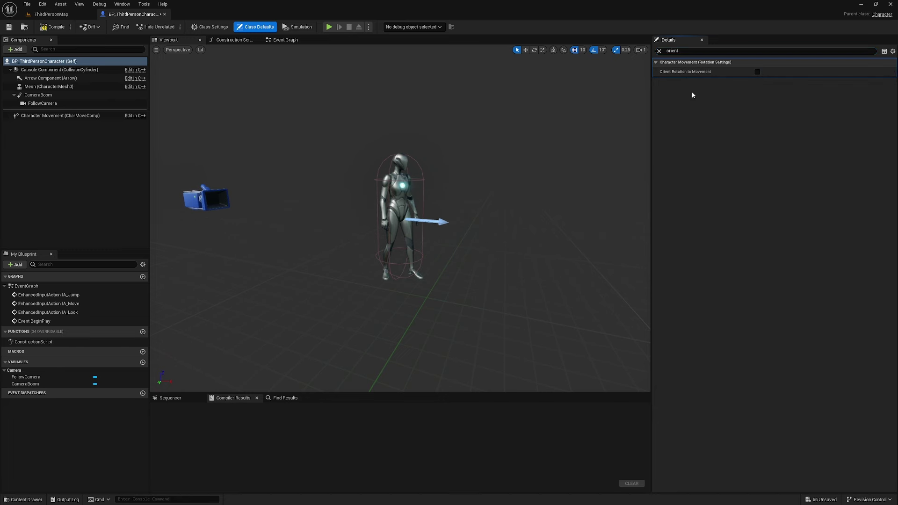
{"action": "type", "text": "yaw"}
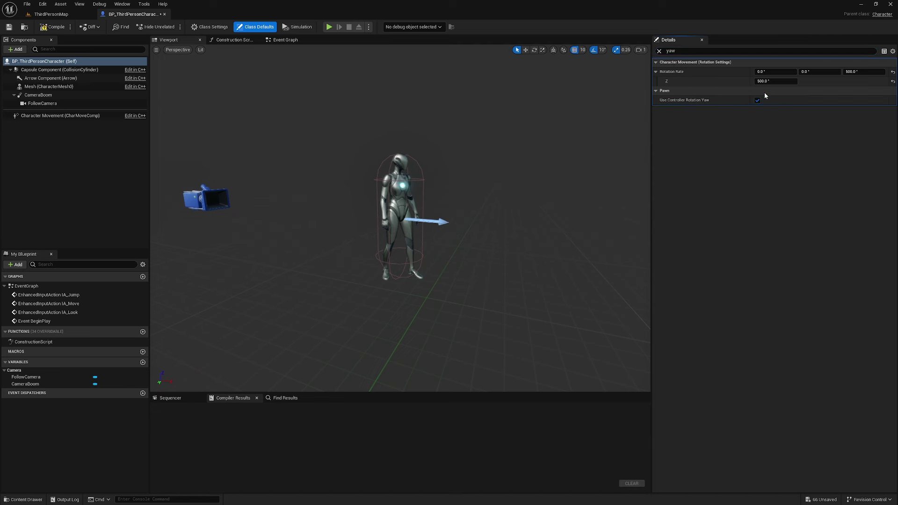
- Compile the character blueprint and start playing ThirdPersonMap
{"action": "left_click", "coordinate": [53, 26]}
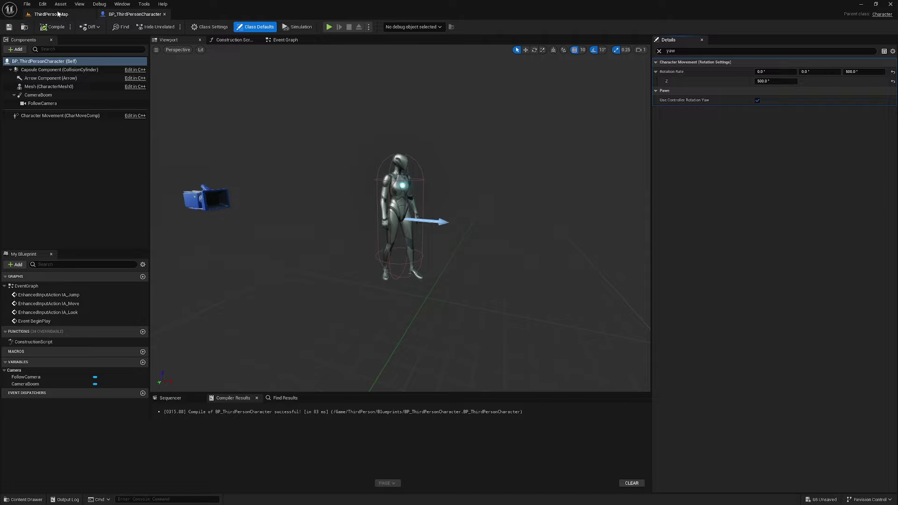
{"action": "left_click", "coordinate": [50, 14]}
{"action": "left_click", "coordinate": [170, 27]}
- Run the character to test strafing, then end the play session with Esc
{"action": "key", "text": "w"}
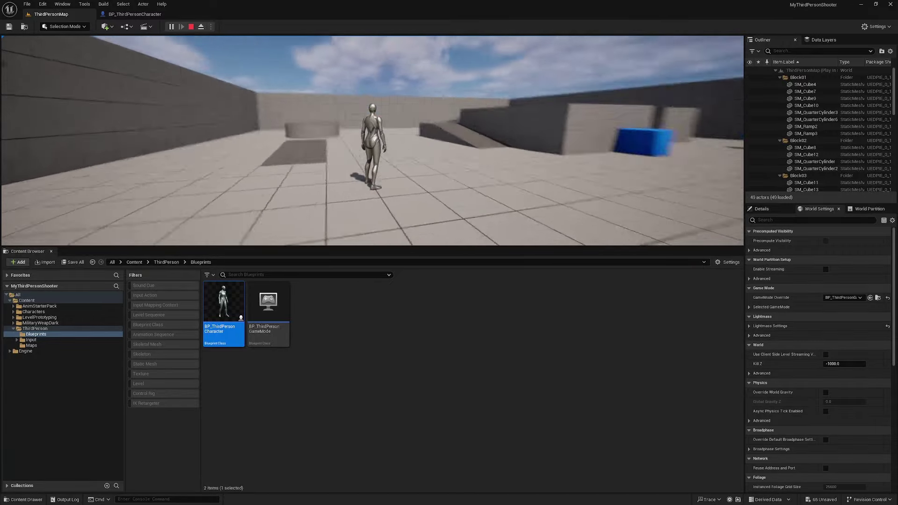
{"action": "key", "text": "Escape"}
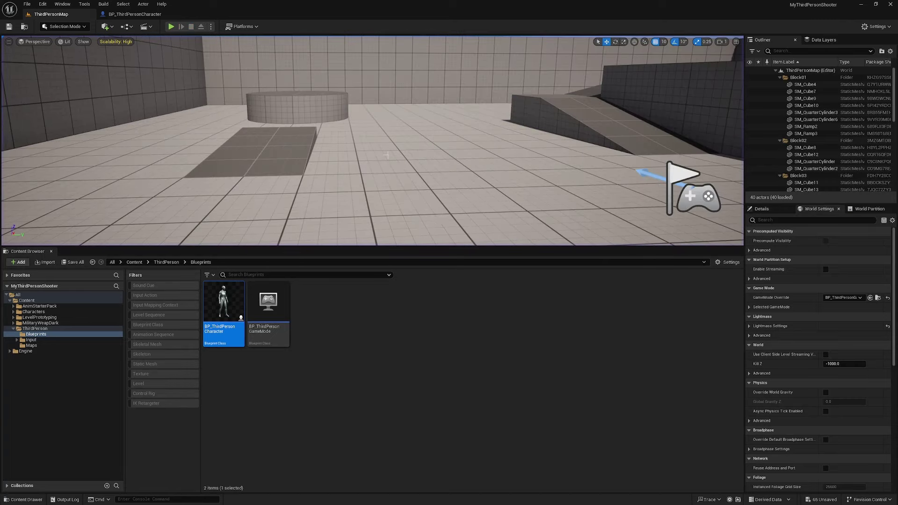
- Select CameraBoom in BP_ThirdPersonCharacter and set Target Arm Length to 300
{"action": "left_click", "coordinate": [135, 14]}
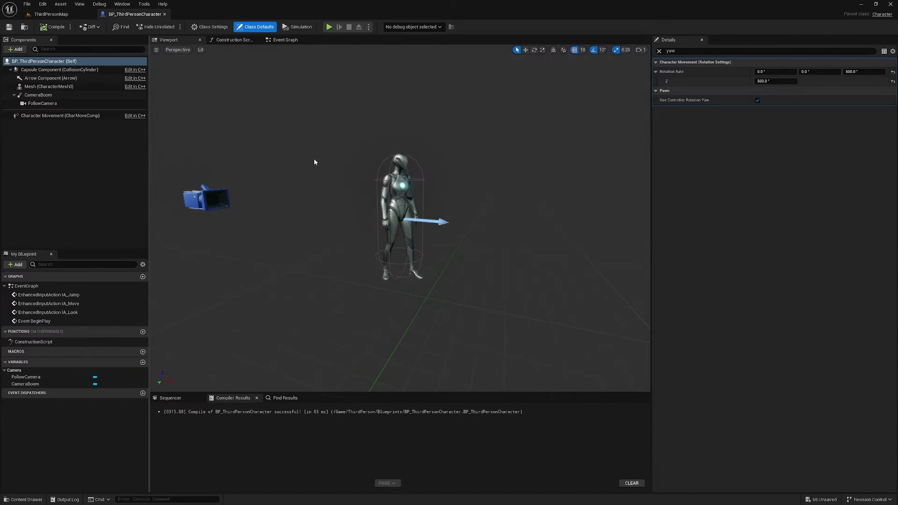
{"action": "left_click", "coordinate": [46, 96]}
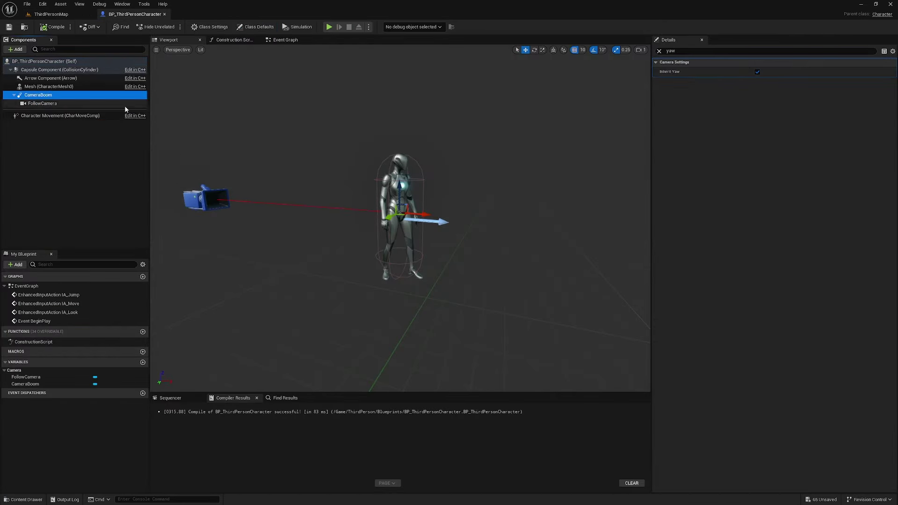
{"action": "left_click", "coordinate": [659, 51]}
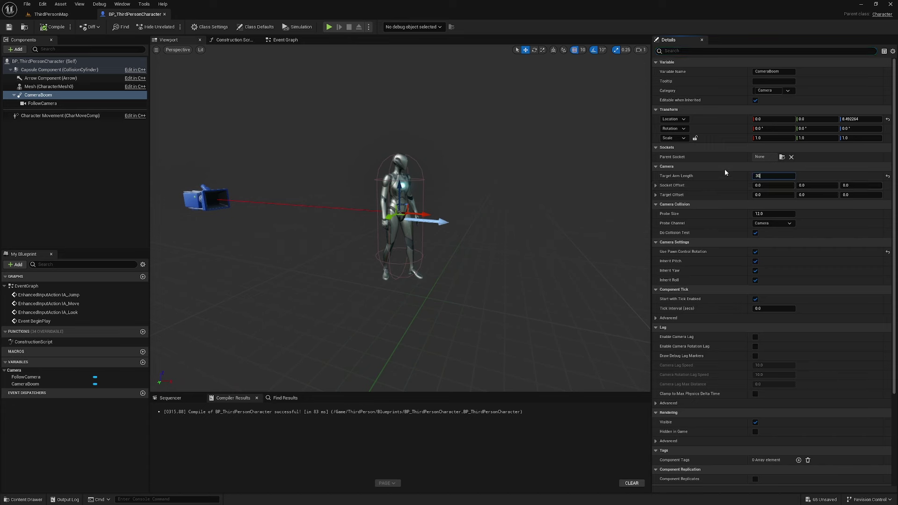
{"action": "key", "text": "Return"}
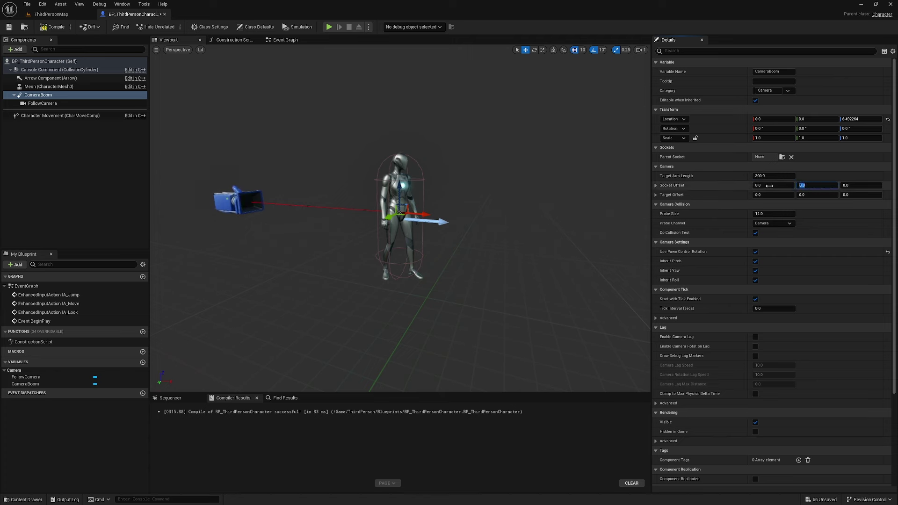
- Set CameraBoom socket offset Y 100, Z 75 and location Z 10
{"action": "type", "text": "75"}
{"action": "left_click", "coordinate": [855, 186]}
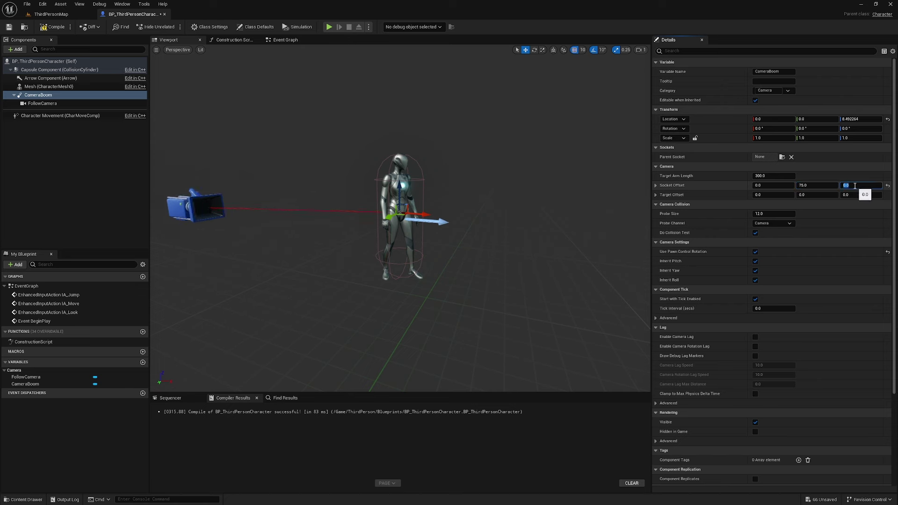
{"action": "type", "text": "75"}
{"action": "key", "text": "Return"}
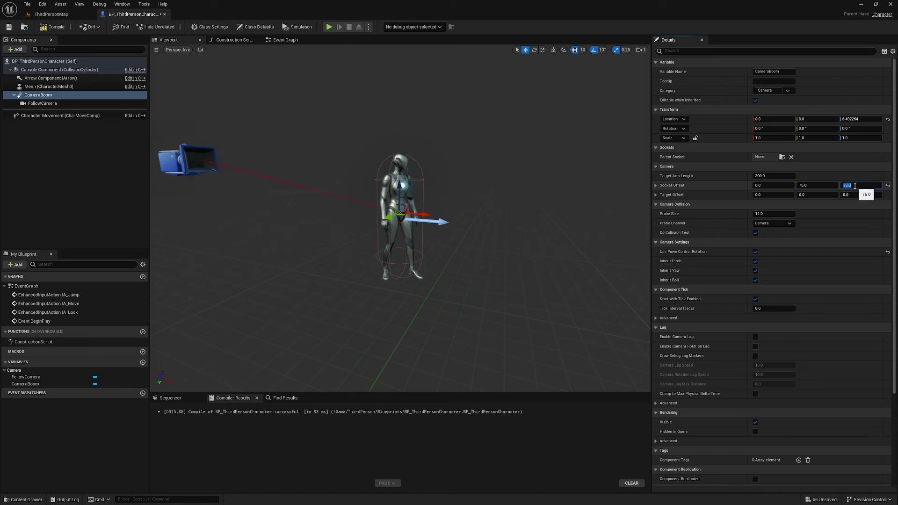
{"action": "left_click", "coordinate": [821, 184]}
{"action": "type", "text": "100"}
{"action": "key", "text": "Return"}
{"action": "right_click_drag", "start_coordinate": [609, 210], "coordinate": [376, 230]}
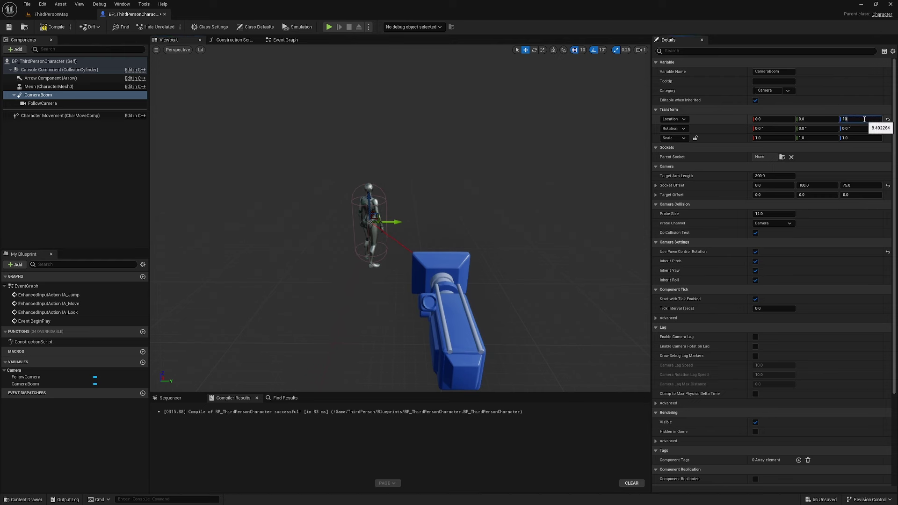
{"action": "key", "text": "Return"}
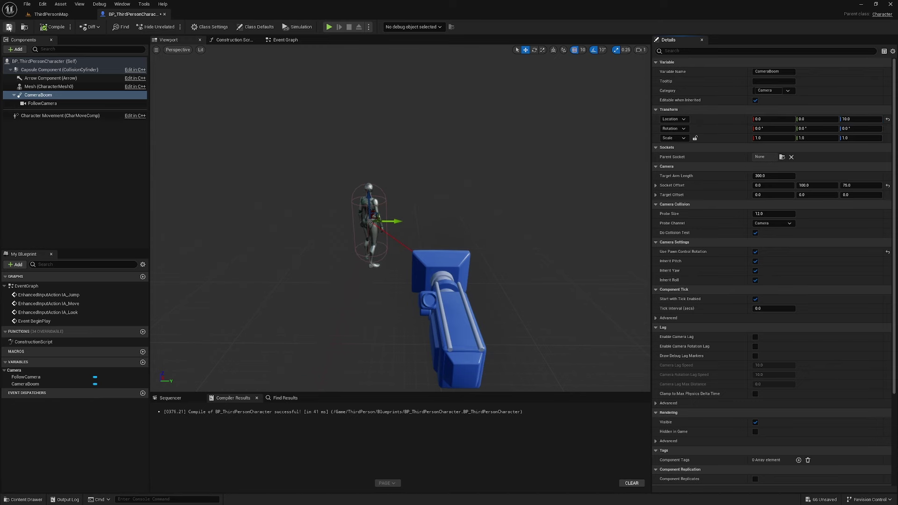
- Play ThirdPersonMap in an enlarged game view and run the character to test the camera
{"action": "left_click", "coordinate": [51, 14]}
{"action": "left_click", "coordinate": [171, 28]}
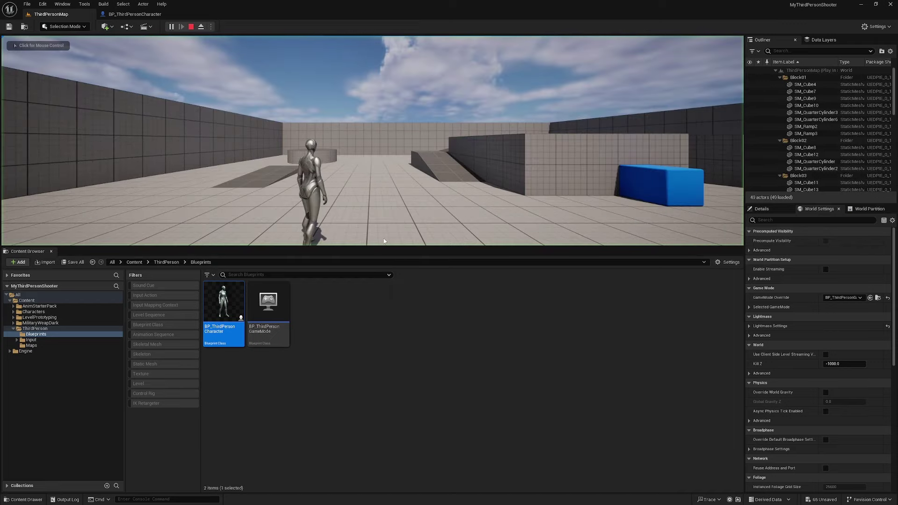
{"action": "left_click_drag", "start_coordinate": [399, 250], "coordinate": [464, 410]}
{"action": "left_click", "coordinate": [463, 374]}
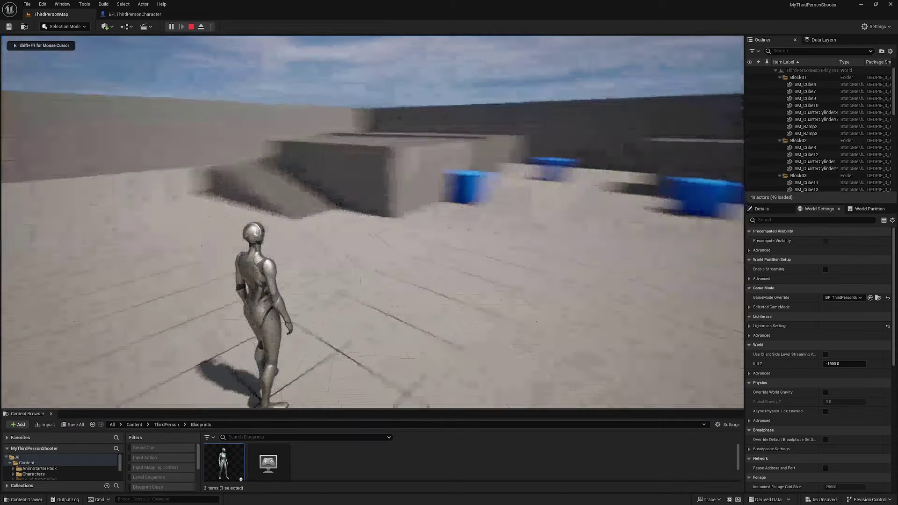
{"action": "key", "text": "w"}
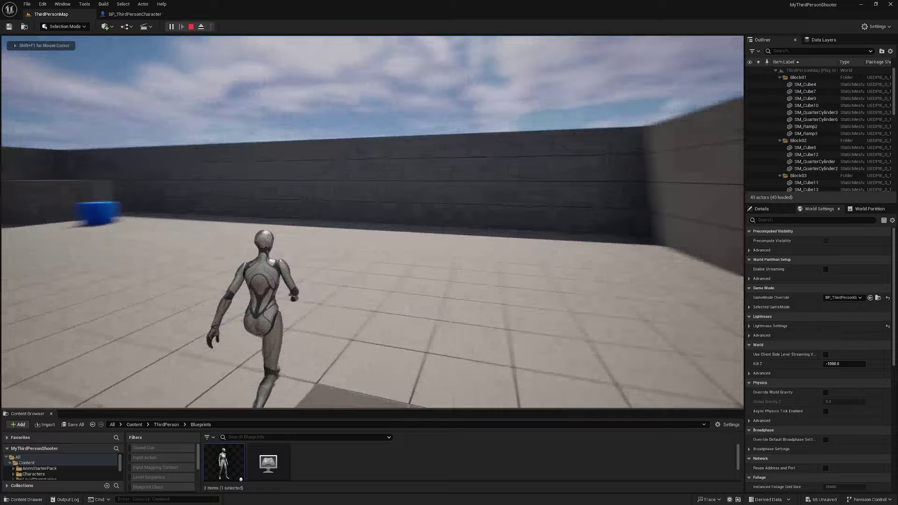